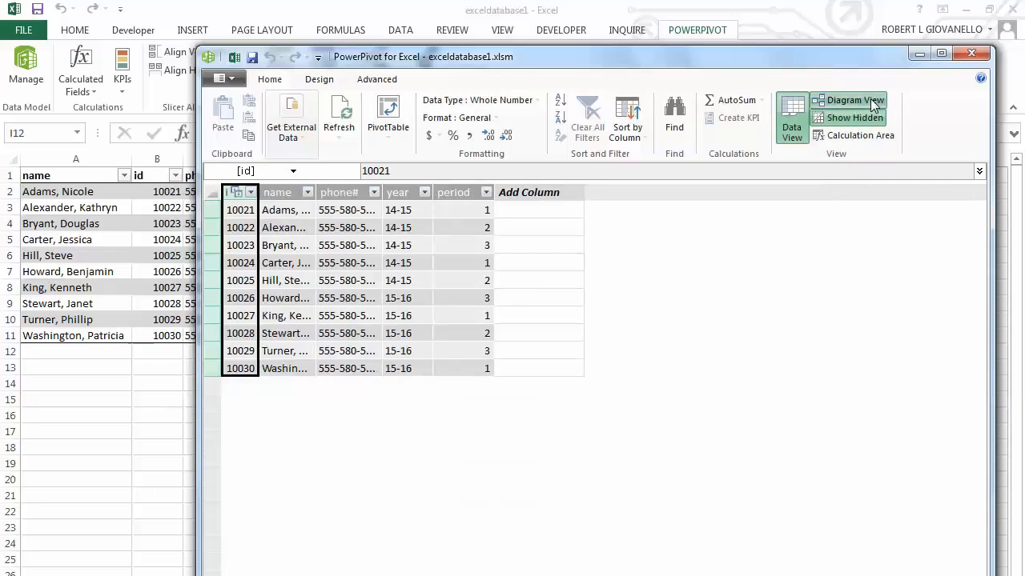
View the relationship diagram between Table1 and Table2, and return to the data view.
left_click(863, 100)
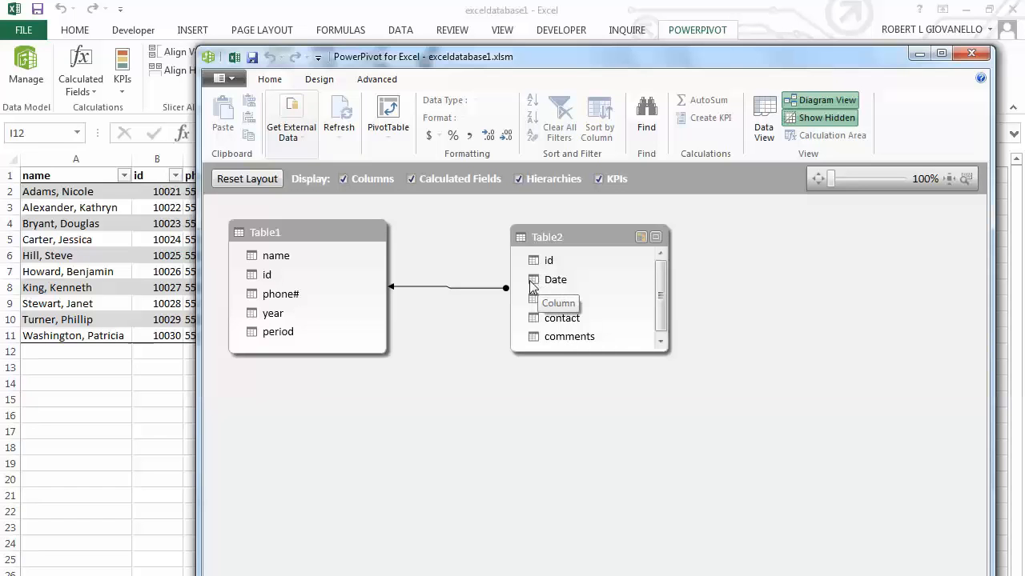
left_click(764, 121)
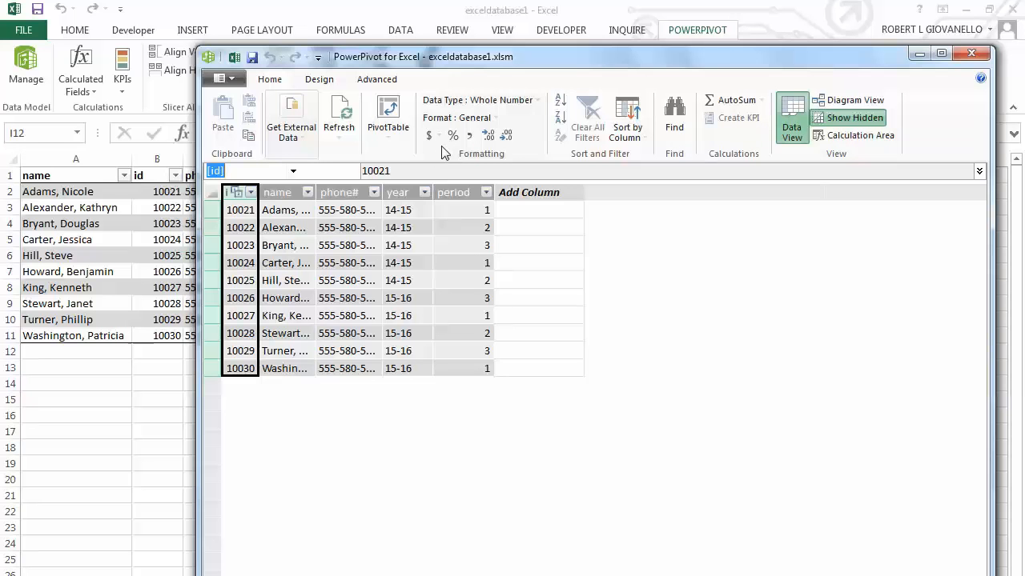
Create a PivotTable from the data model on a new worksheet.
left_click(389, 129)
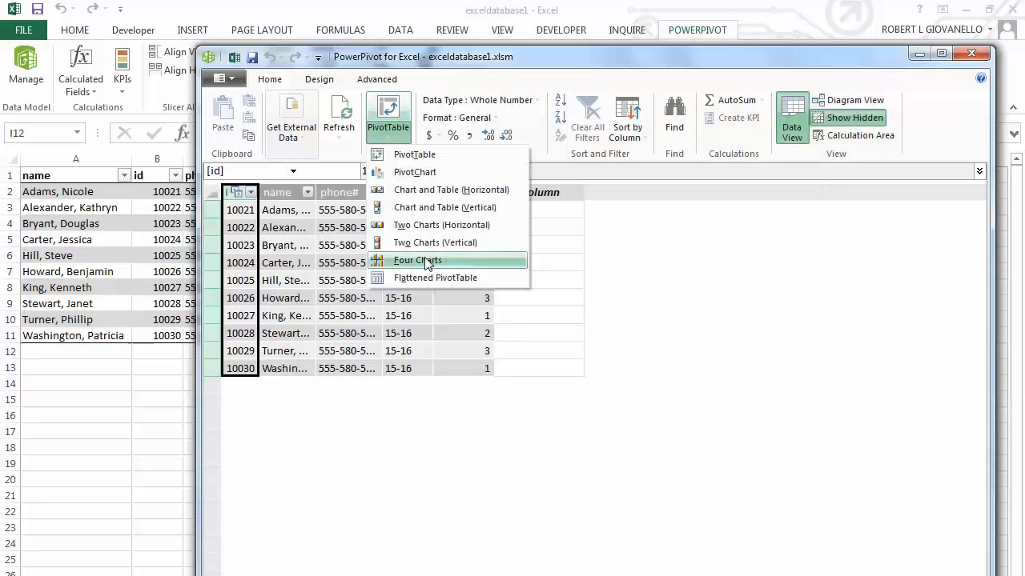
left_click(393, 129)
left_click(392, 109)
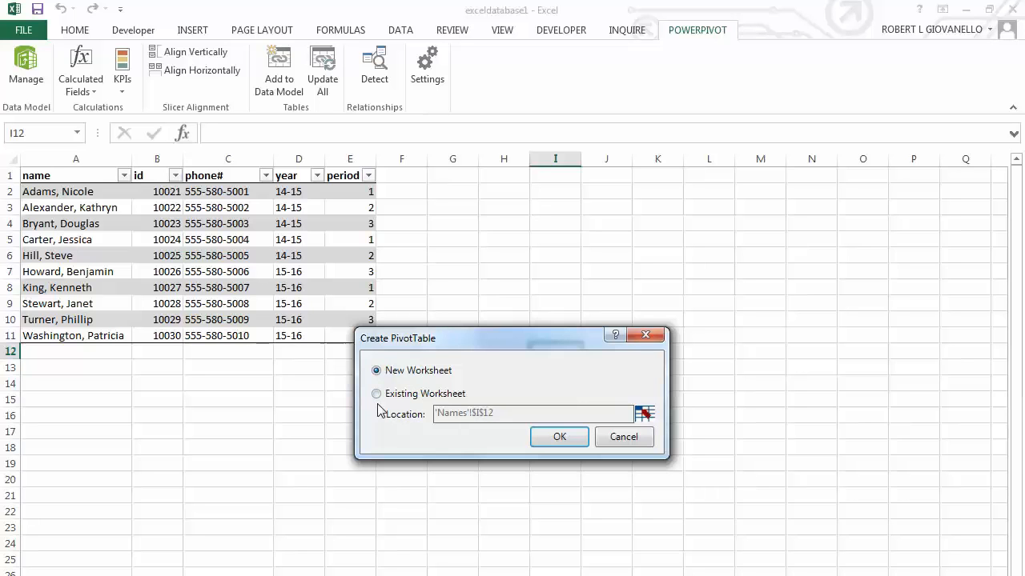
left_click(376, 394)
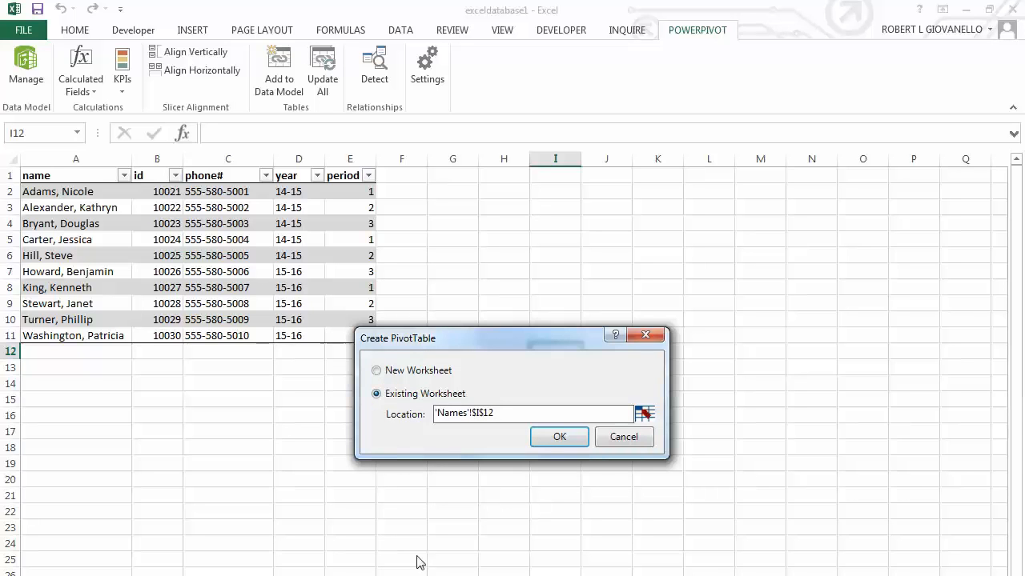
left_click(376, 371)
left_click(557, 437)
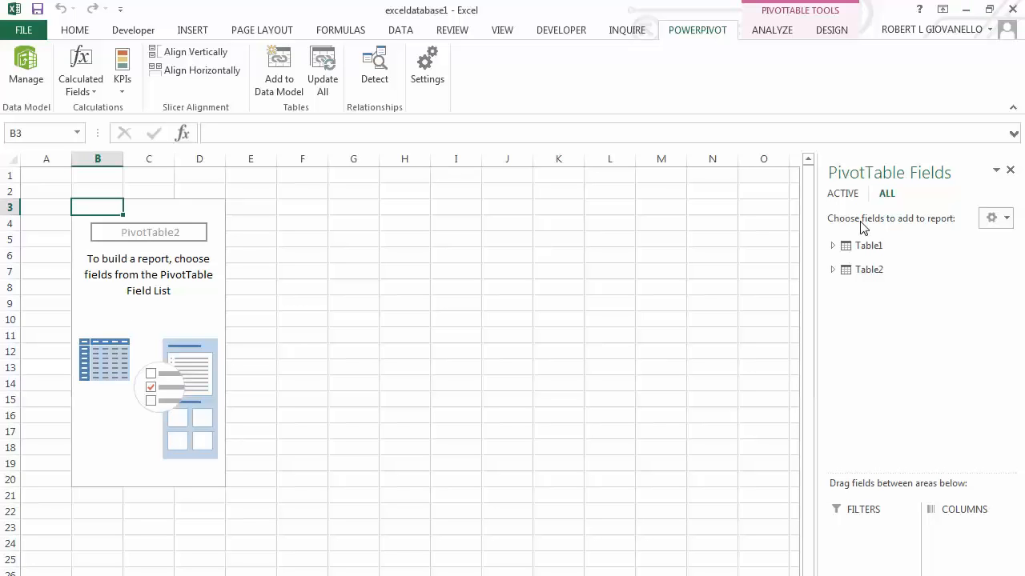
Expand Table1 and Table2 in the field list and add Table1's name, id and phone# as row fields.
left_click(832, 245)
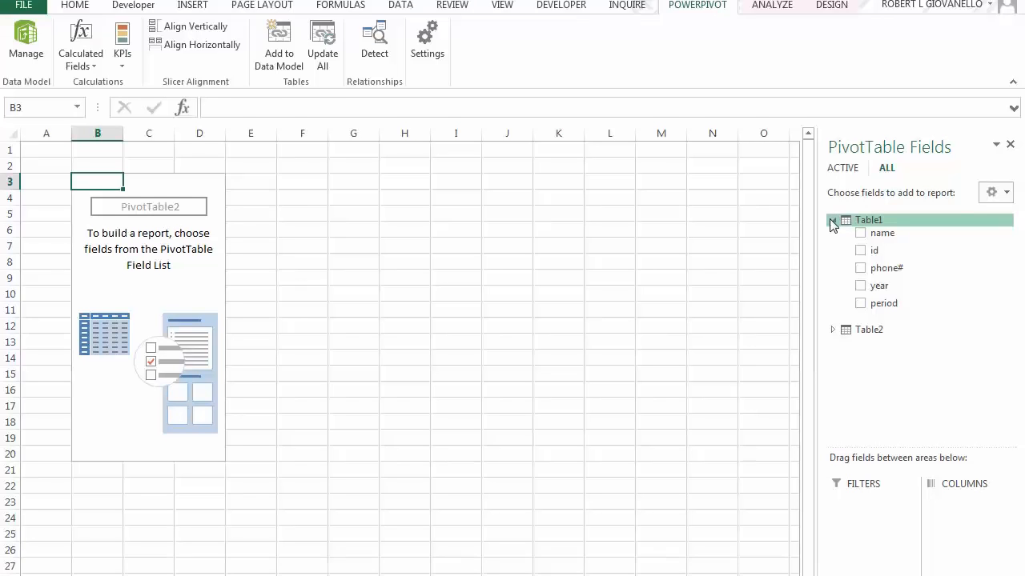
left_click(833, 200)
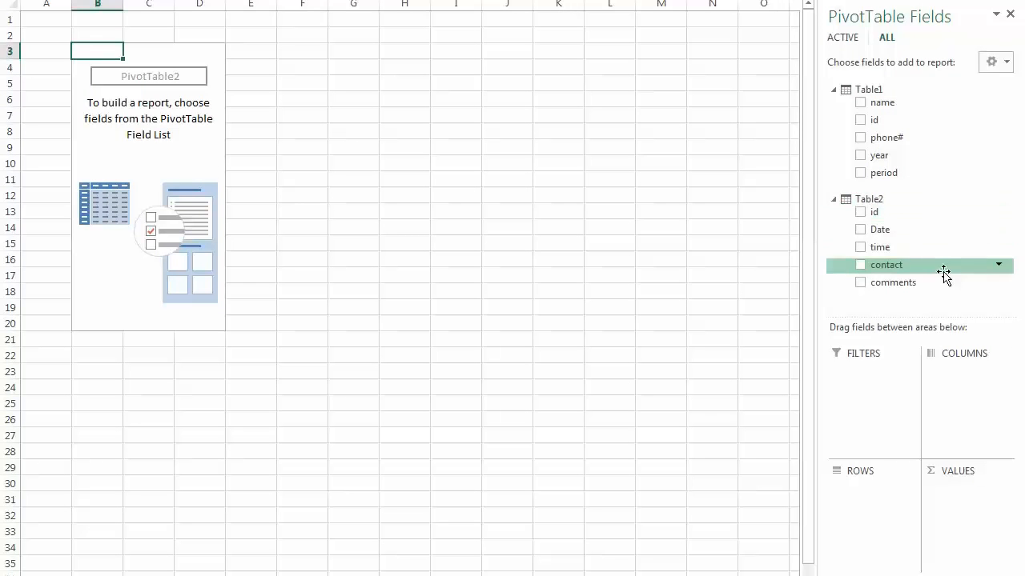
left_click(861, 105)
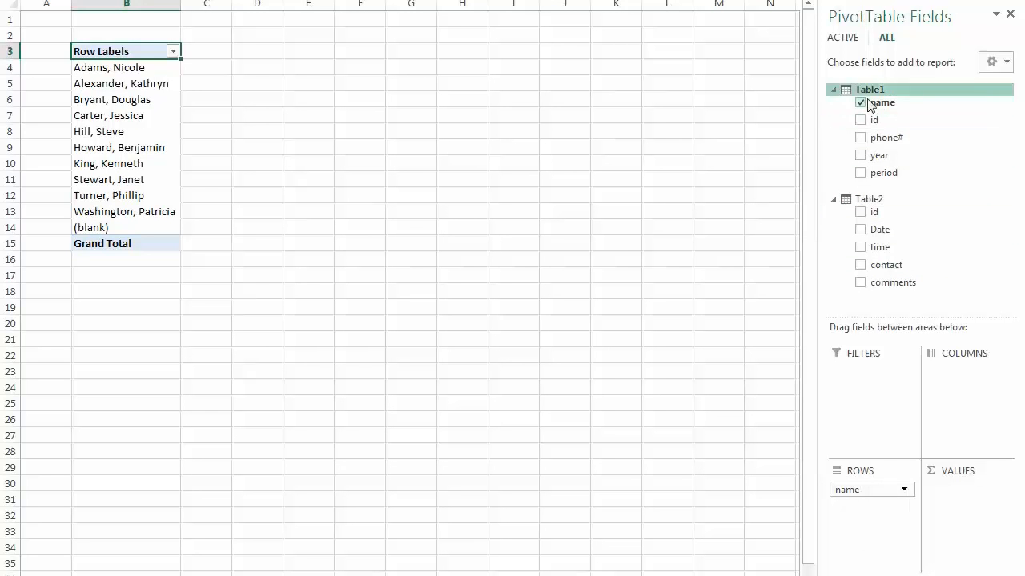
left_click(859, 120)
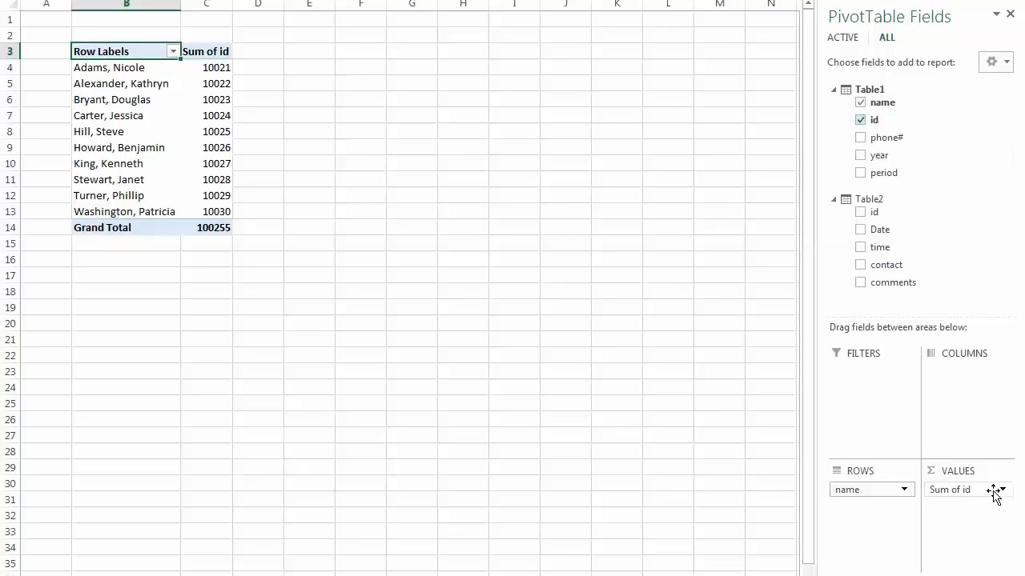
left_click_drag(995, 489, 883, 513)
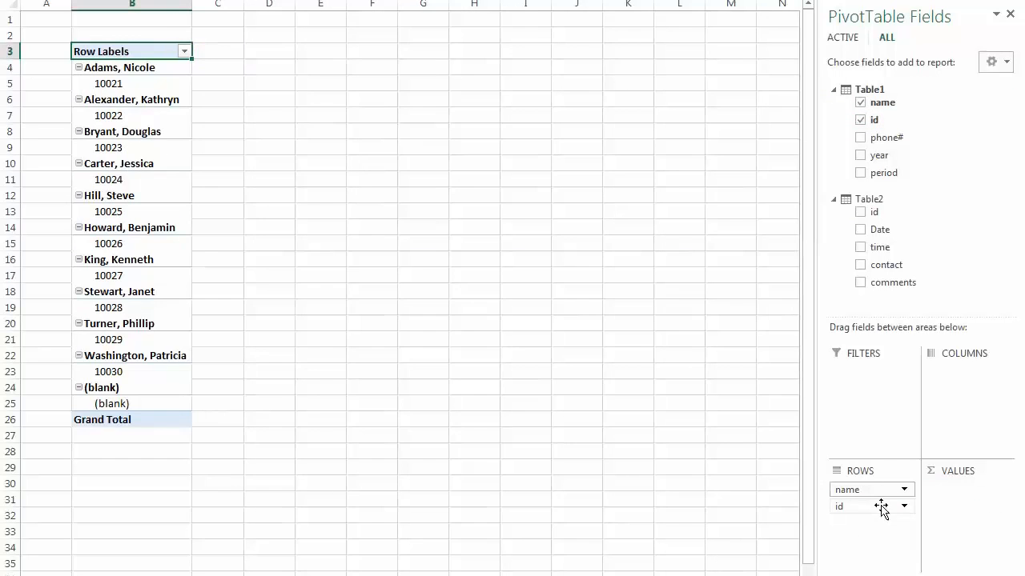
left_click(861, 138)
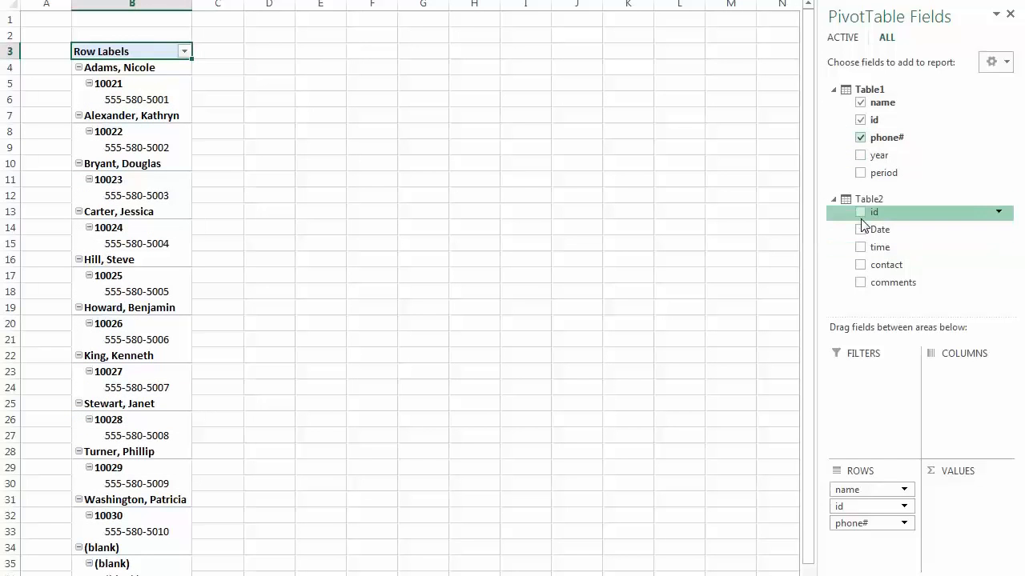
Add Table2's contact field to the rows and its Date and time fields to the columns.
left_click(863, 265)
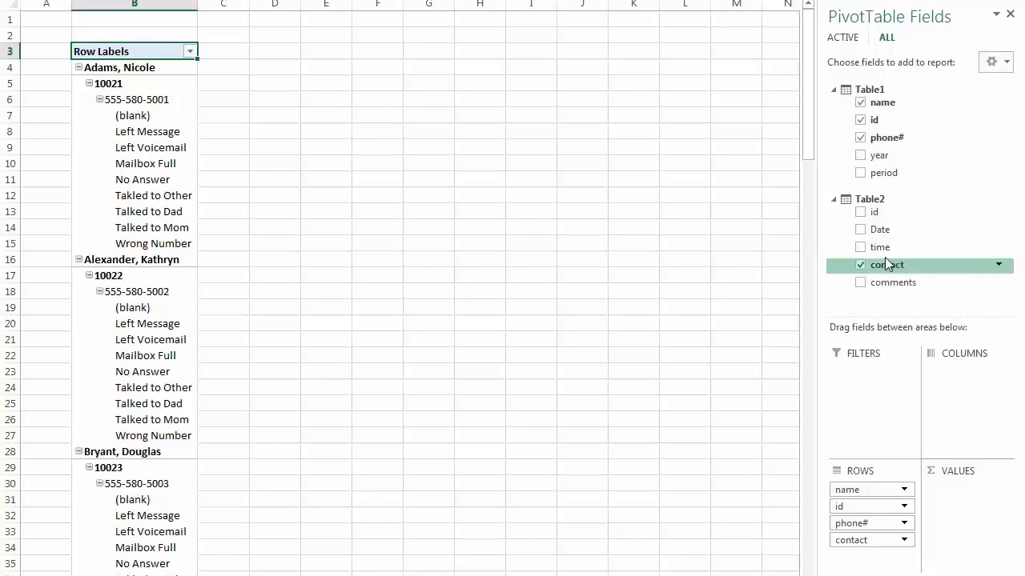
left_click(860, 231)
left_click(860, 248)
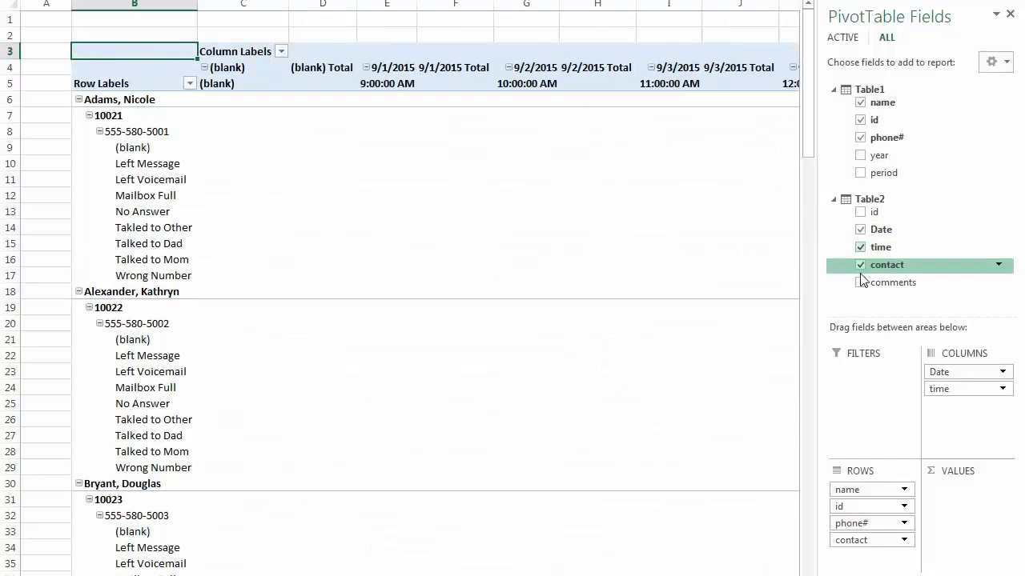
Remove contact, time, Date, name, id and phone# from the PivotTable to empty the report.
left_click(860, 265)
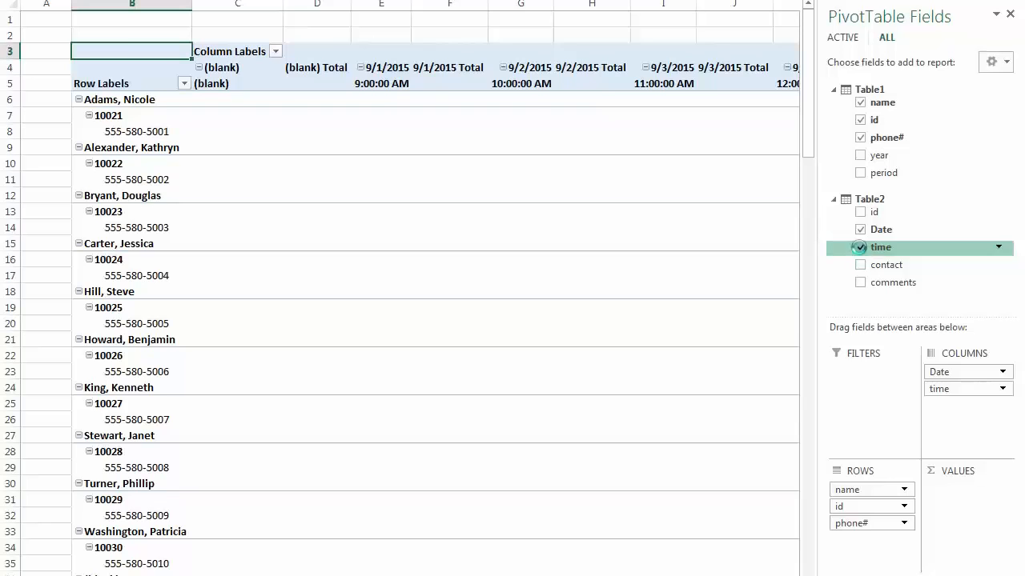
left_click(860, 248)
left_click(860, 229)
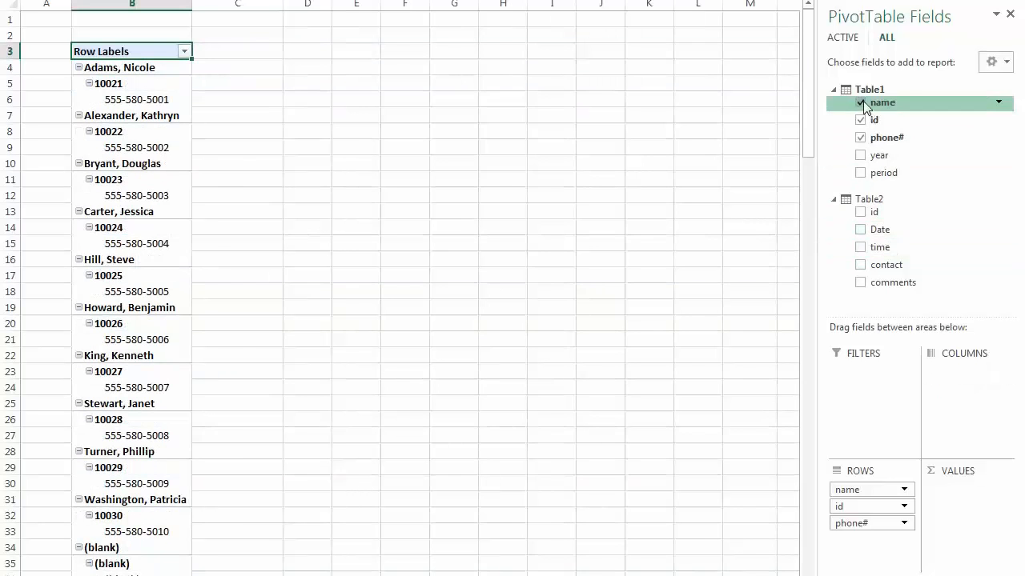
left_click(861, 103)
left_click(861, 120)
left_click(861, 136)
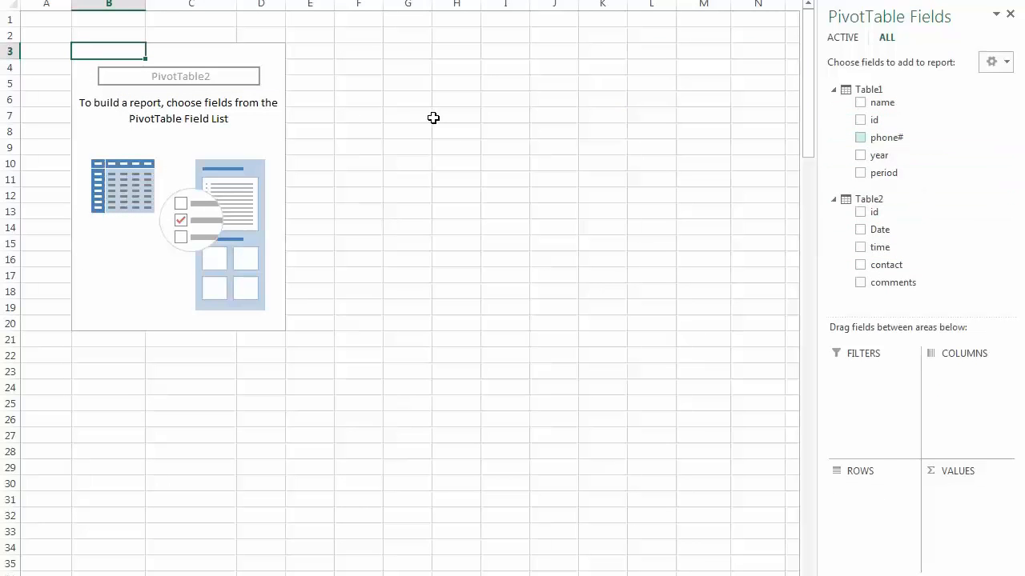
Add Table1's name as a row field and summarize Table2's contact as a count in the values area.
left_click(860, 102)
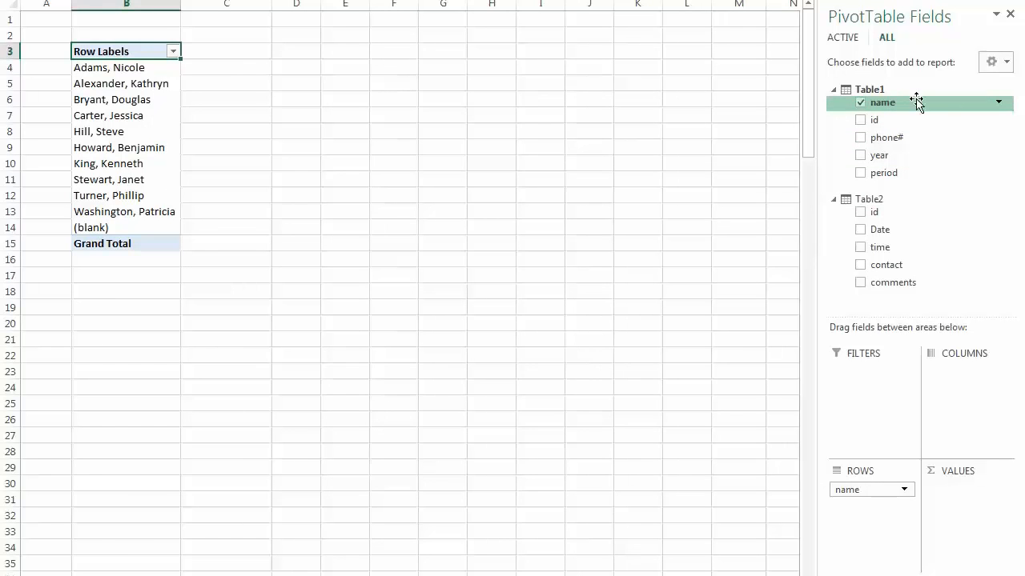
left_click(859, 265)
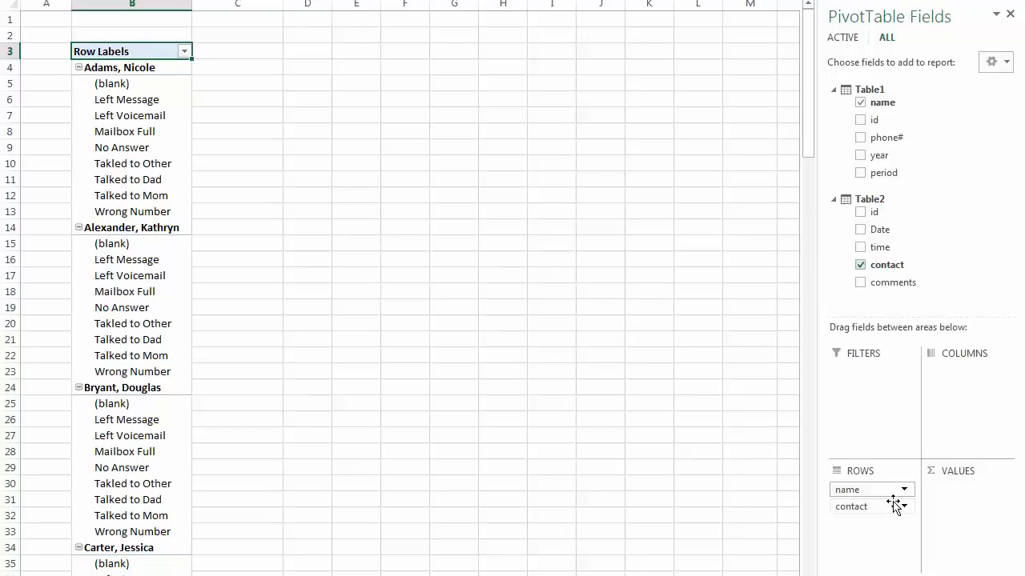
left_click_drag(887, 506, 968, 500)
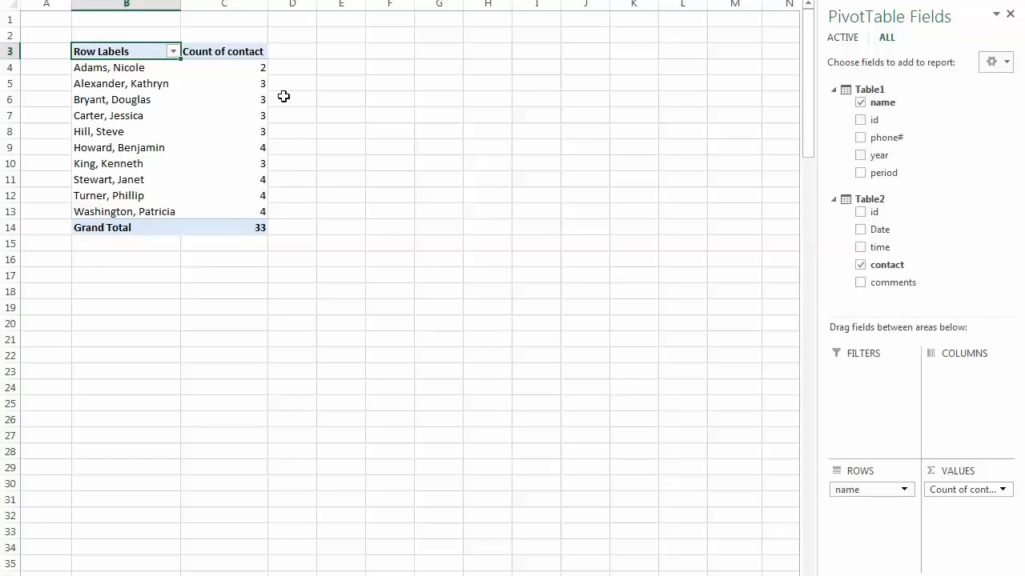
Show the detail records behind the contact count in cell C4, and delete the generated detail sheet.
left_click(257, 67)
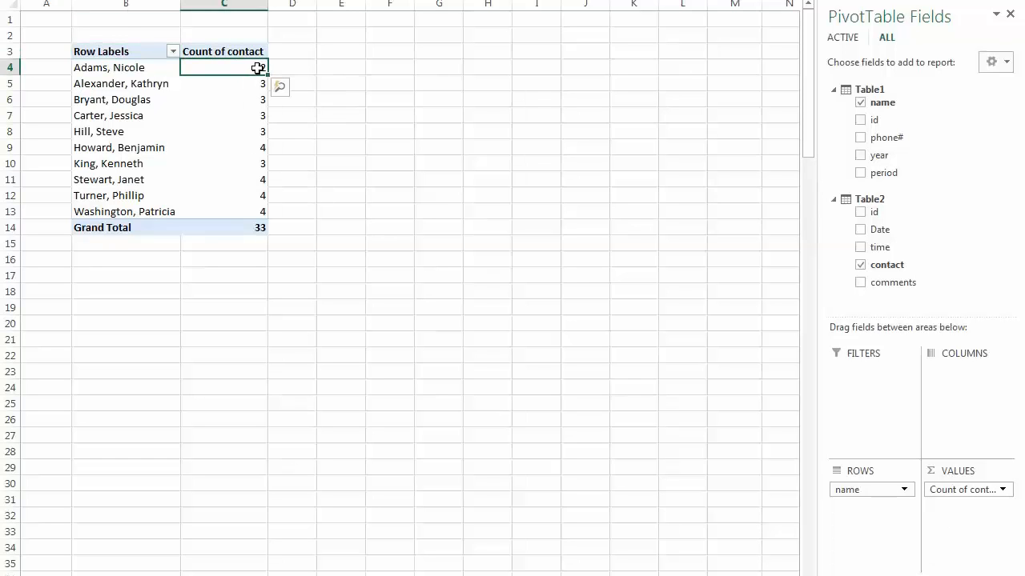
double_click(257, 68)
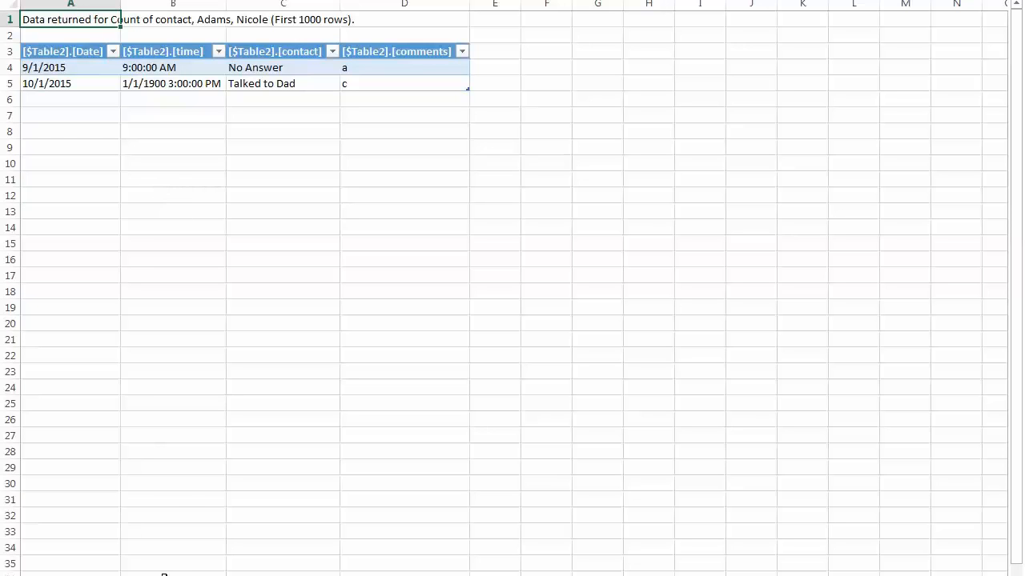
right_click(113, 573)
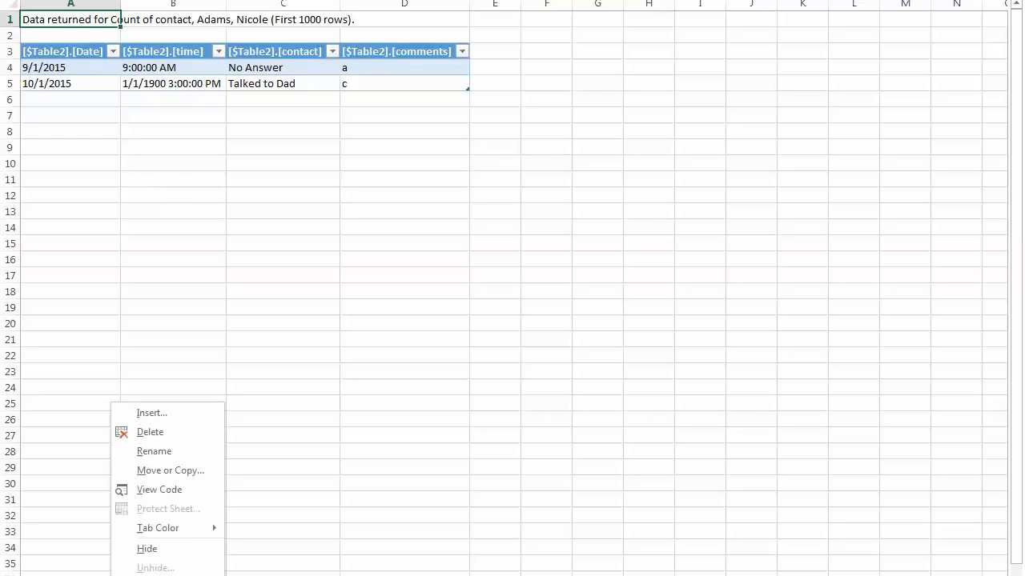
left_click(186, 439)
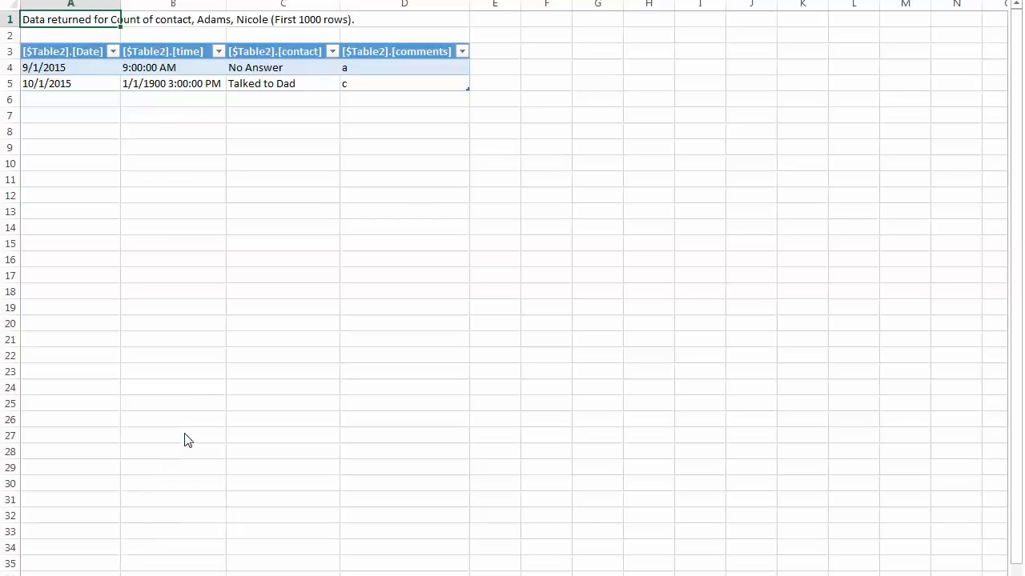
left_click(496, 287)
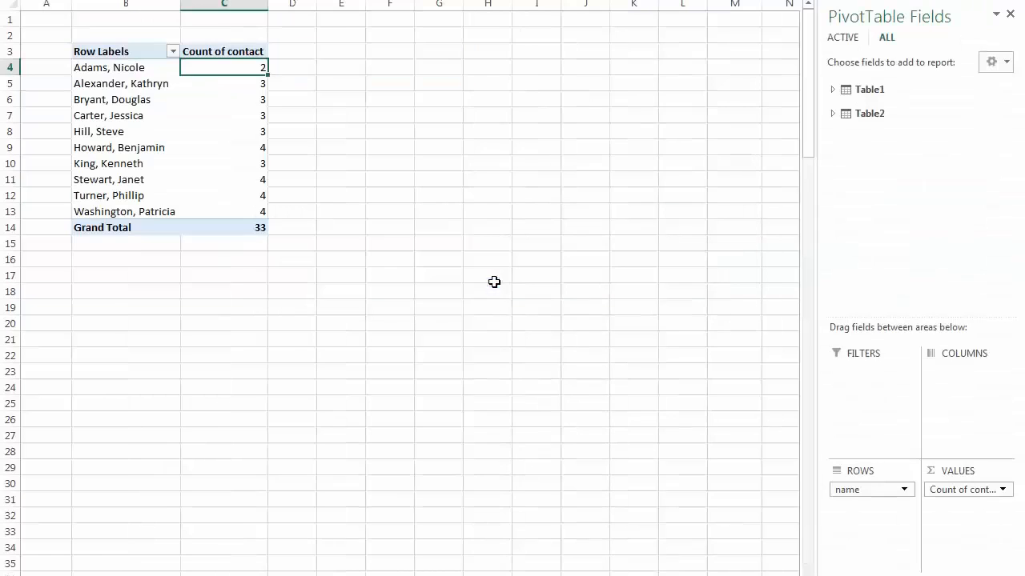
Show the detail records behind the contact count in cell C6, and delete the generated detail sheet.
left_click(245, 101)
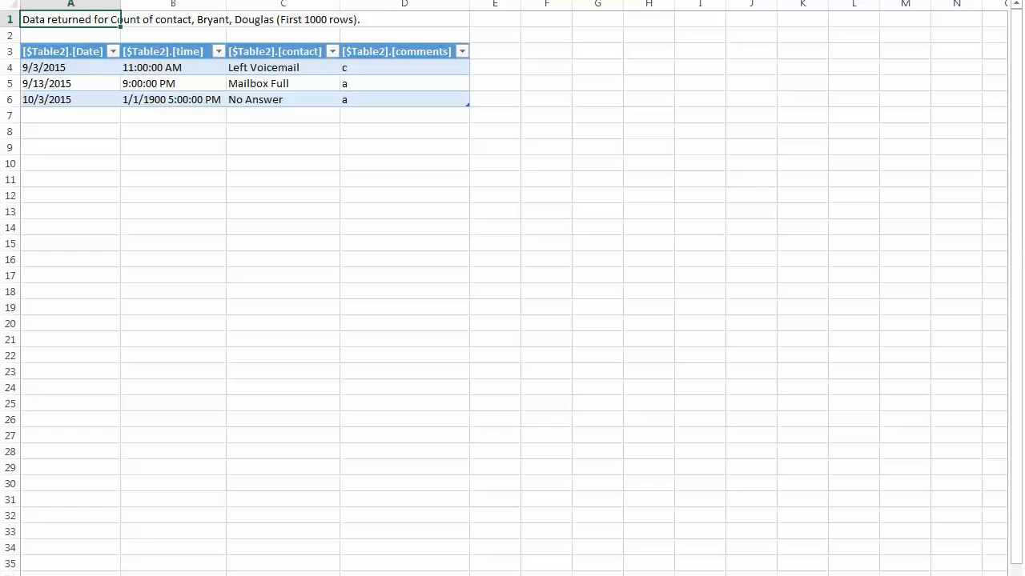
right_click(107, 575)
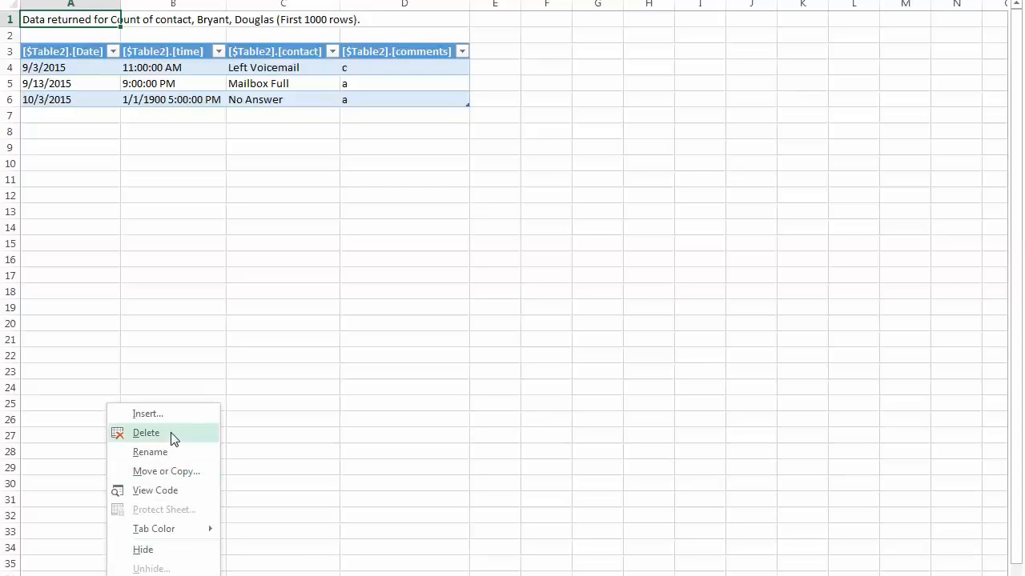
left_click(146, 433)
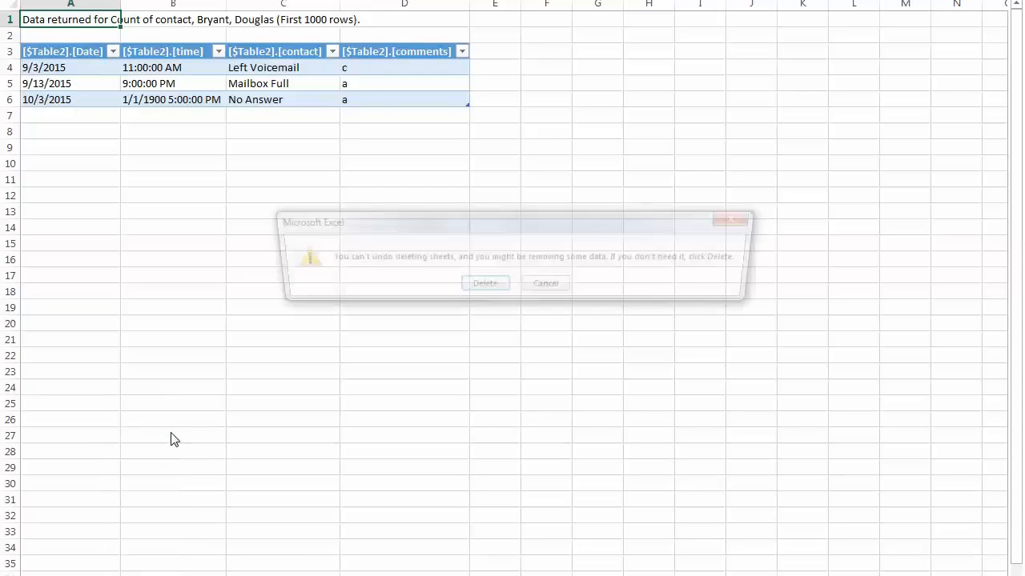
left_click(495, 292)
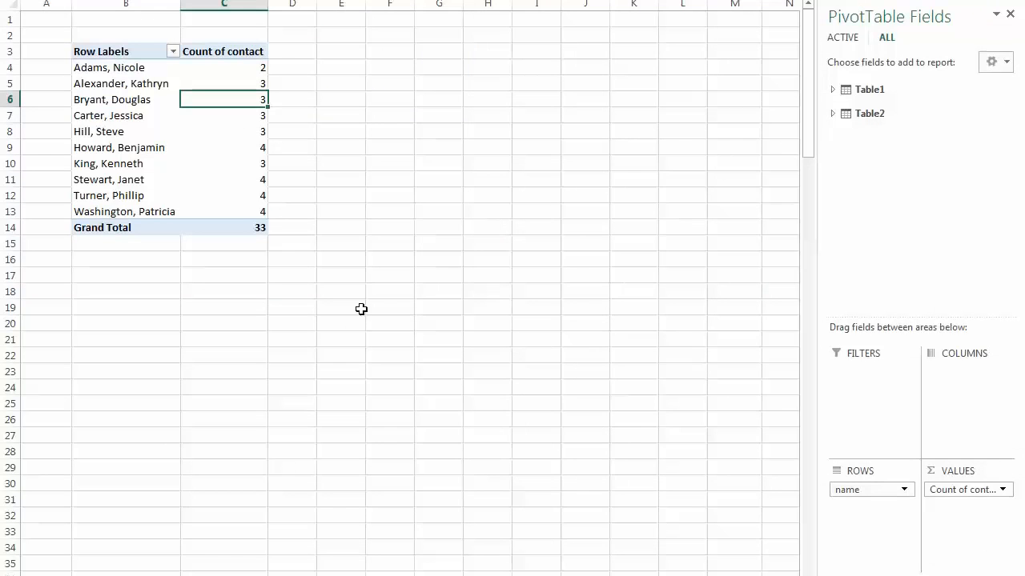
Clear the PivotTable by removing Table1's name field and Table2's contact field.
left_click(833, 89)
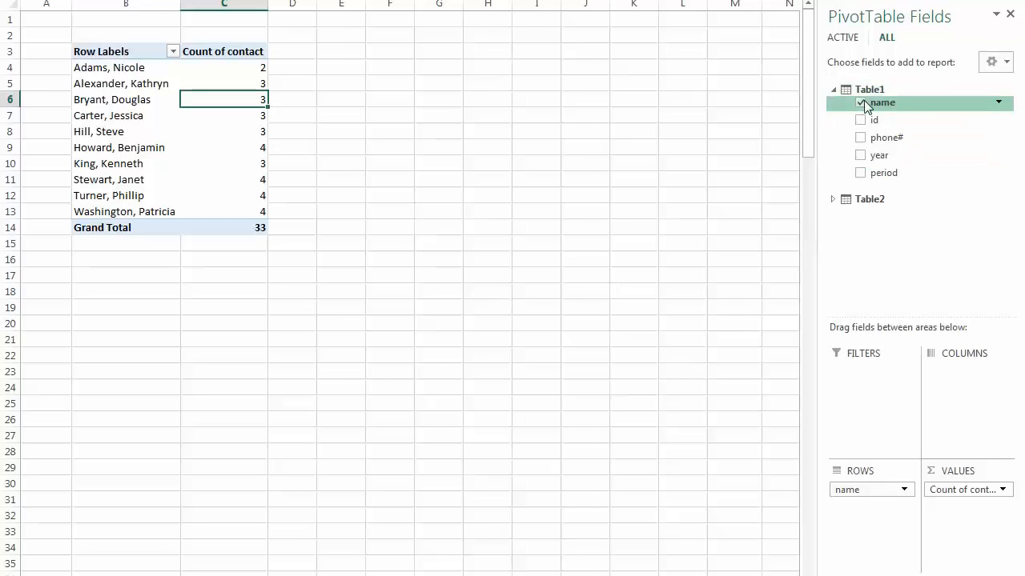
left_click(861, 103)
left_click(833, 198)
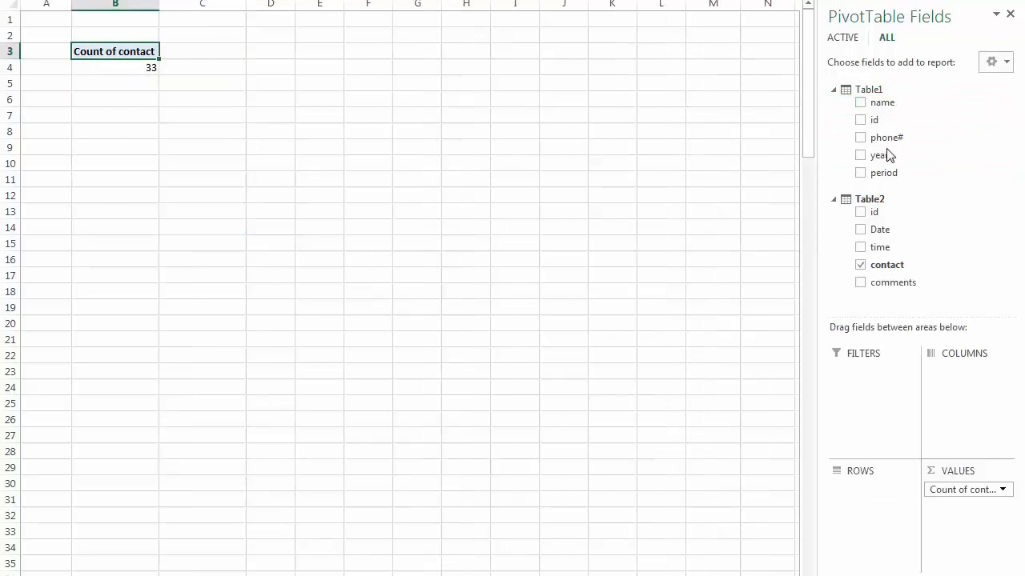
left_click(860, 265)
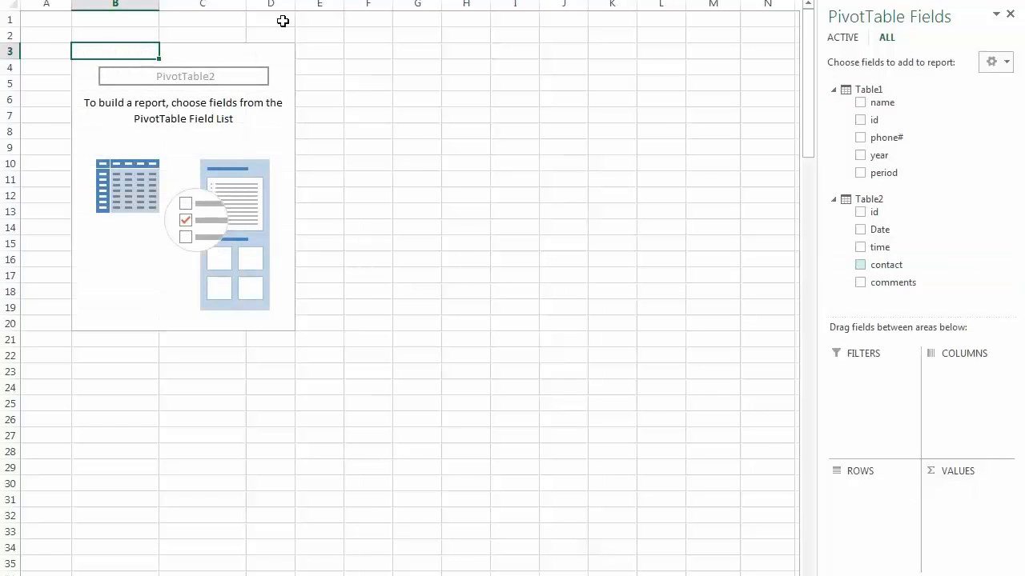
Collapse and re-expand both tables in the field list, and add Table1's name as a row field.
left_click(833, 198)
left_click(834, 89)
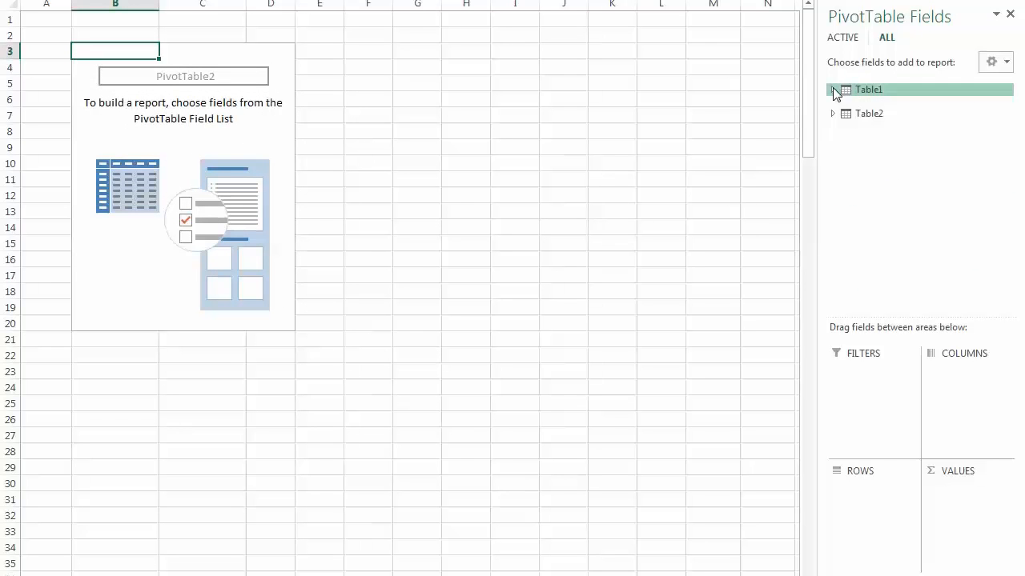
left_click(834, 89)
left_click(834, 199)
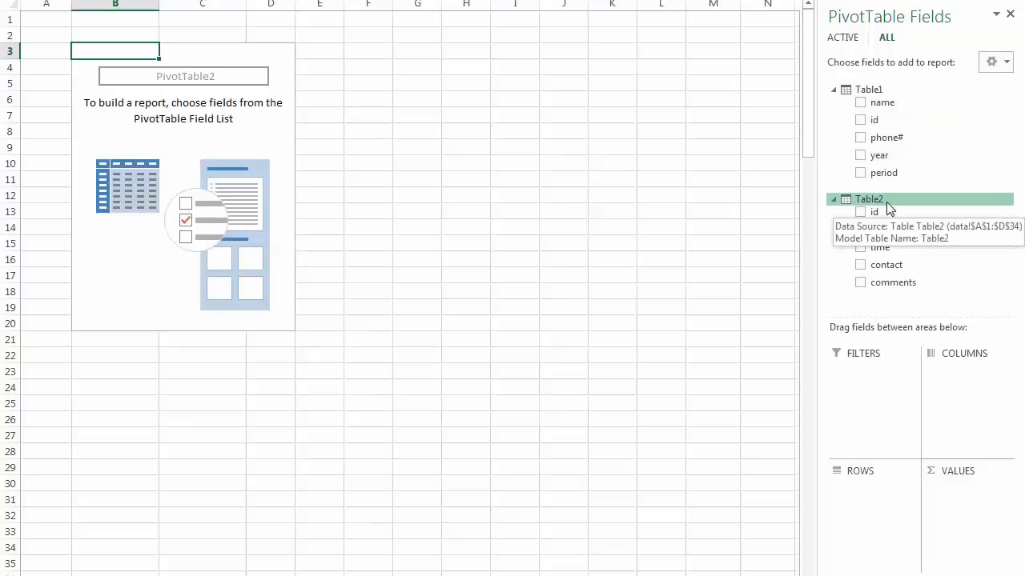
left_click(860, 103)
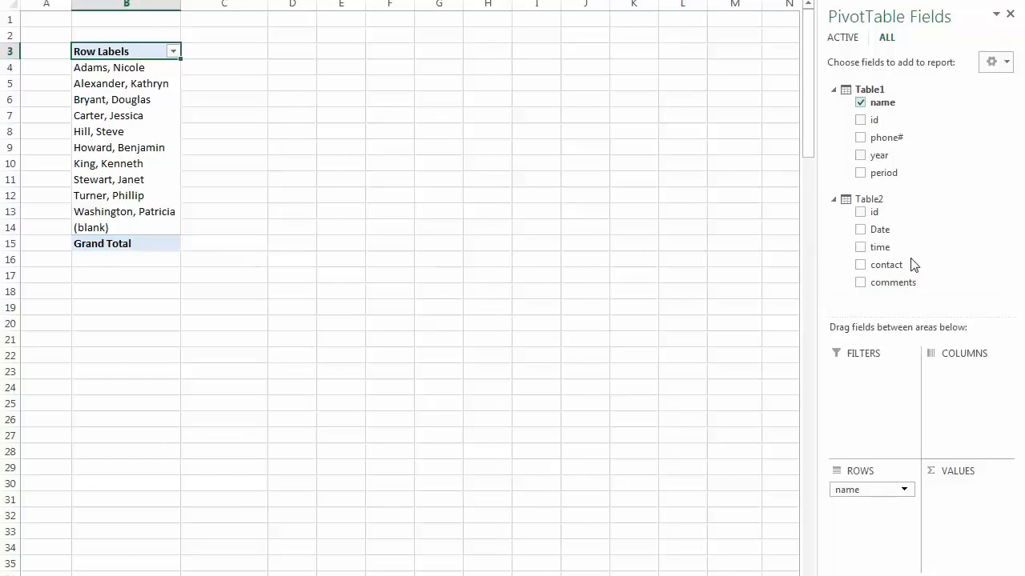
Add Table2's contact field to the PivotTable's values as a count, and view its value field settings.
left_click(859, 265)
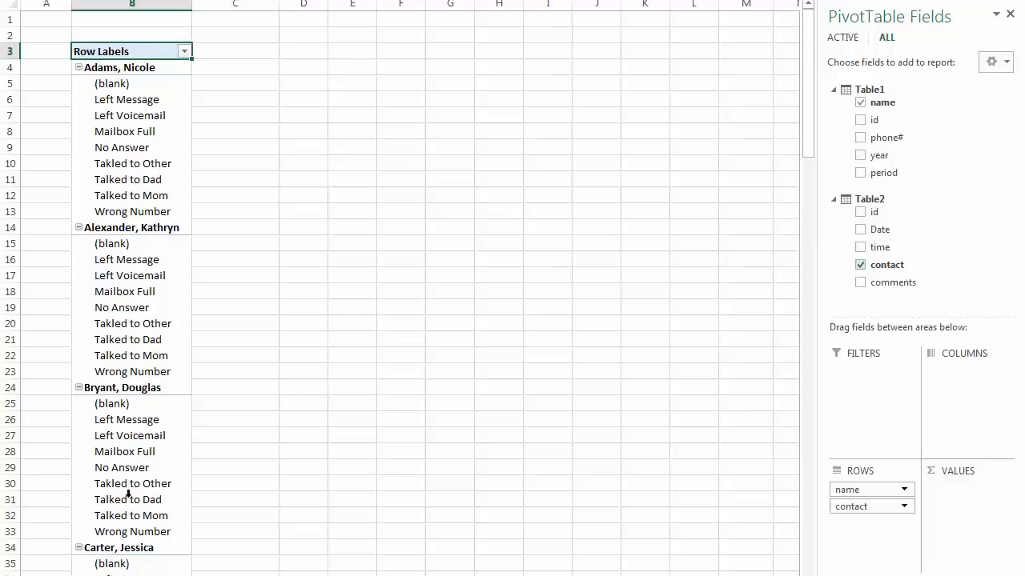
left_click_drag(864, 512, 965, 490)
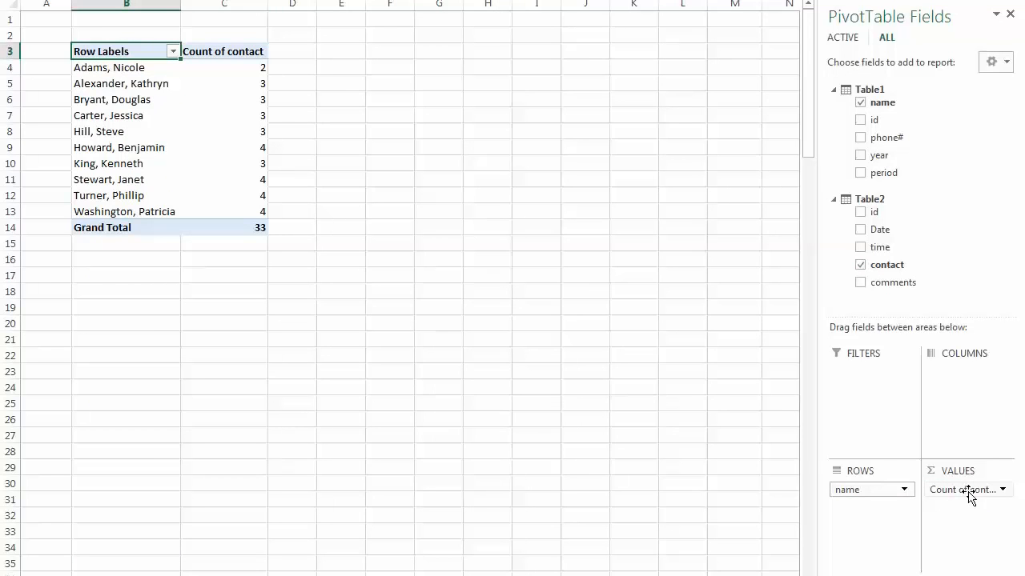
left_click(1002, 490)
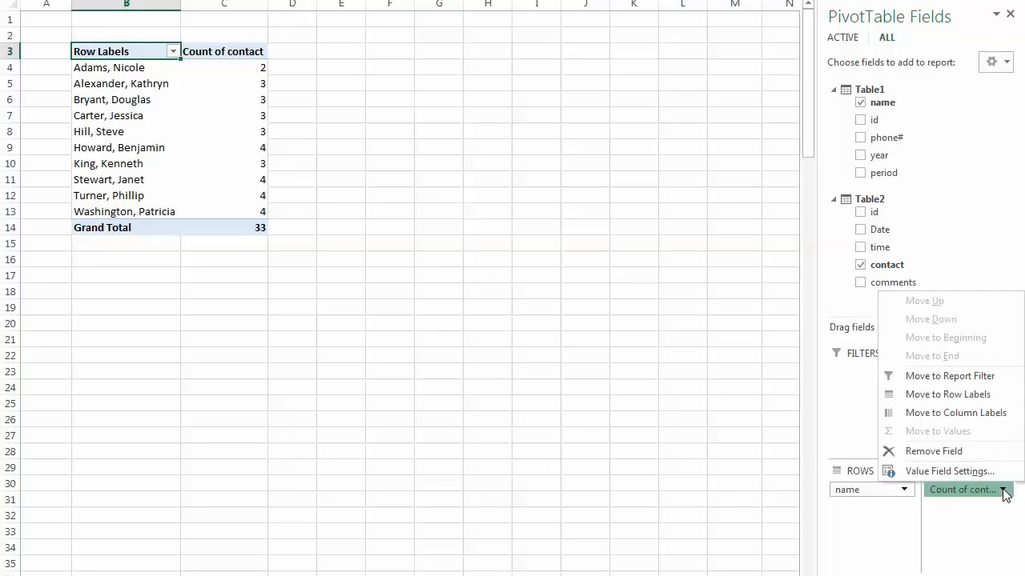
left_click(984, 473)
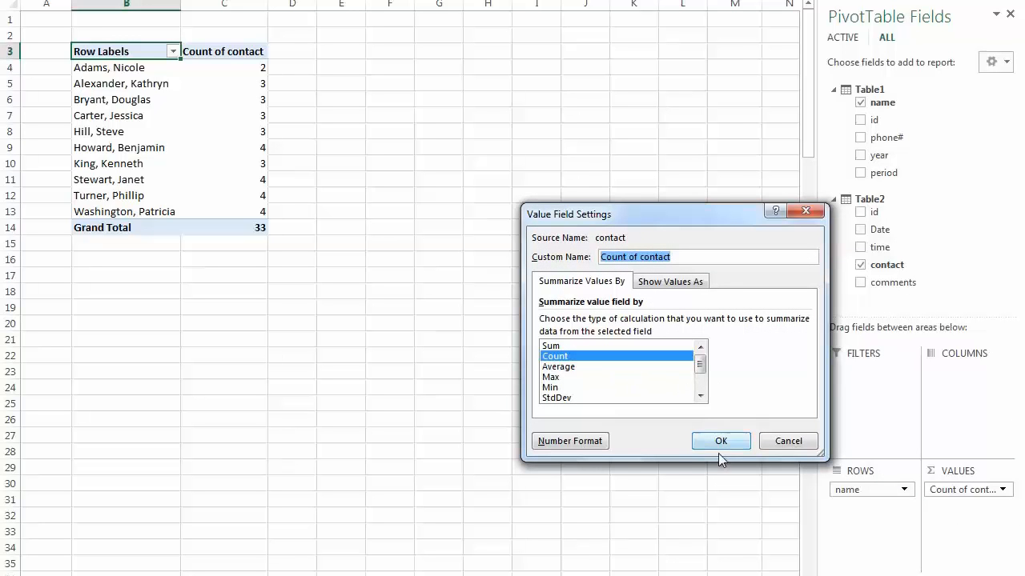
left_click(795, 443)
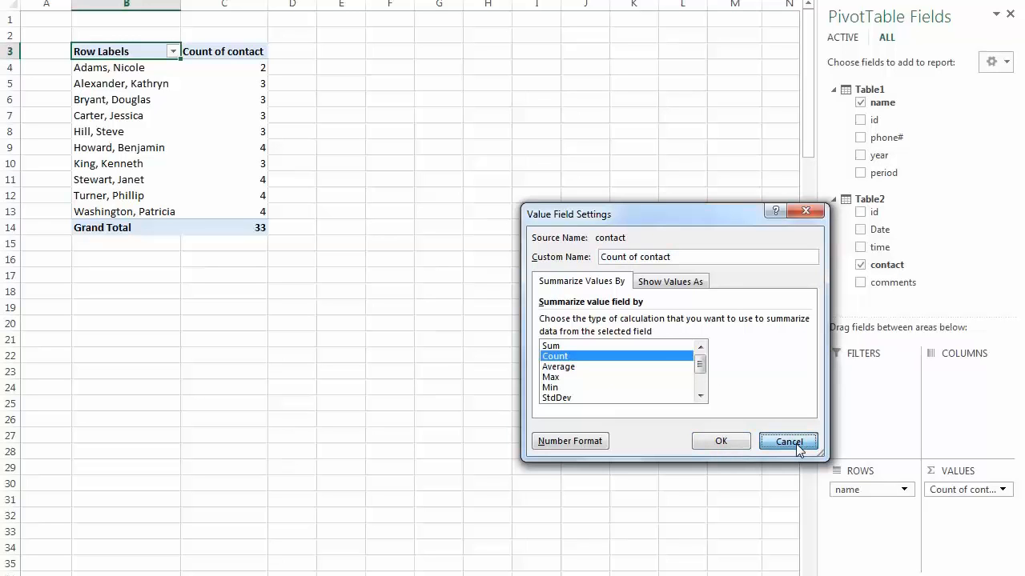
left_click(795, 444)
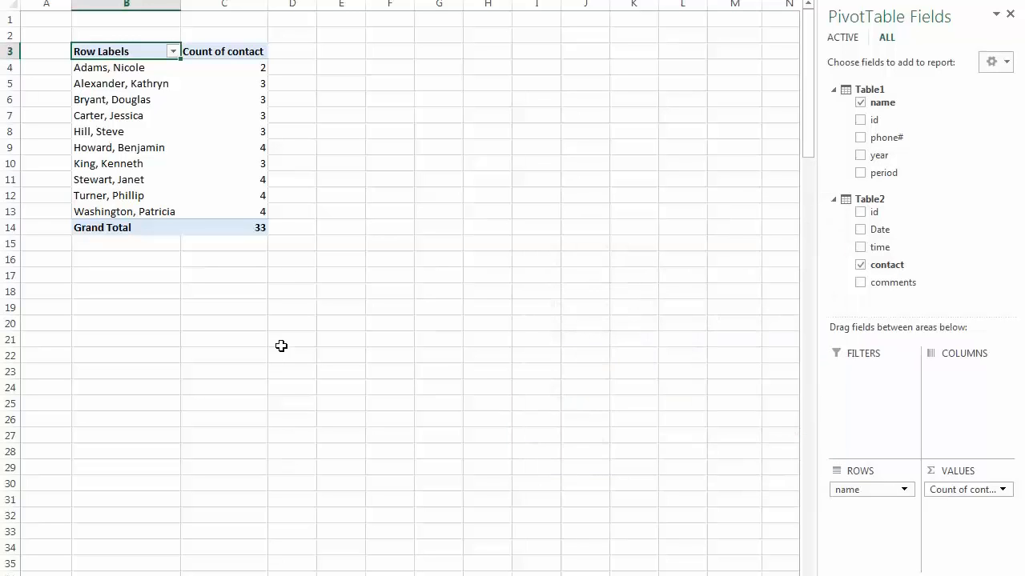
Show the detail records behind the contact count in cell C9, and delete the generated detail sheet.
double_click(258, 149)
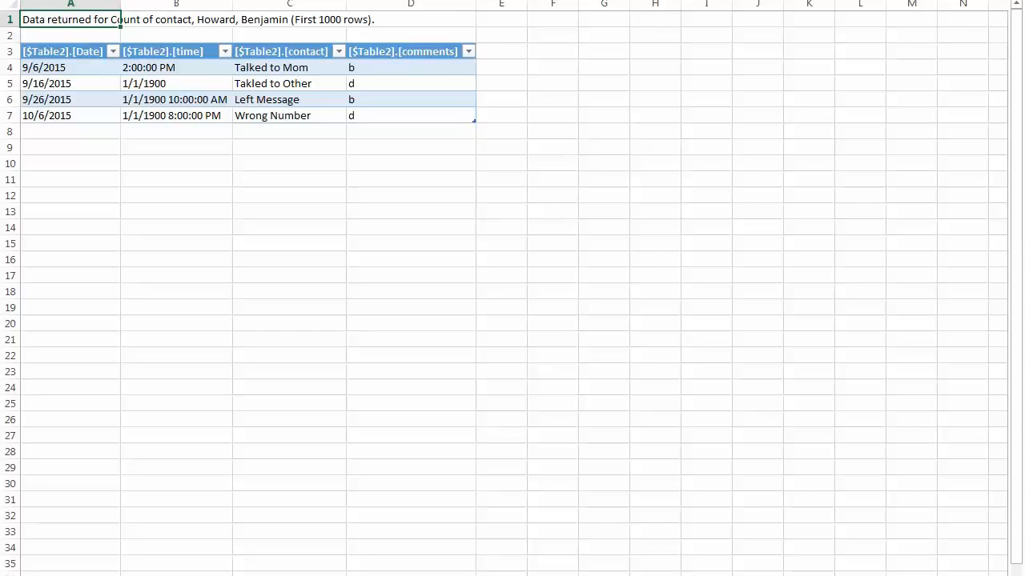
right_click(101, 575)
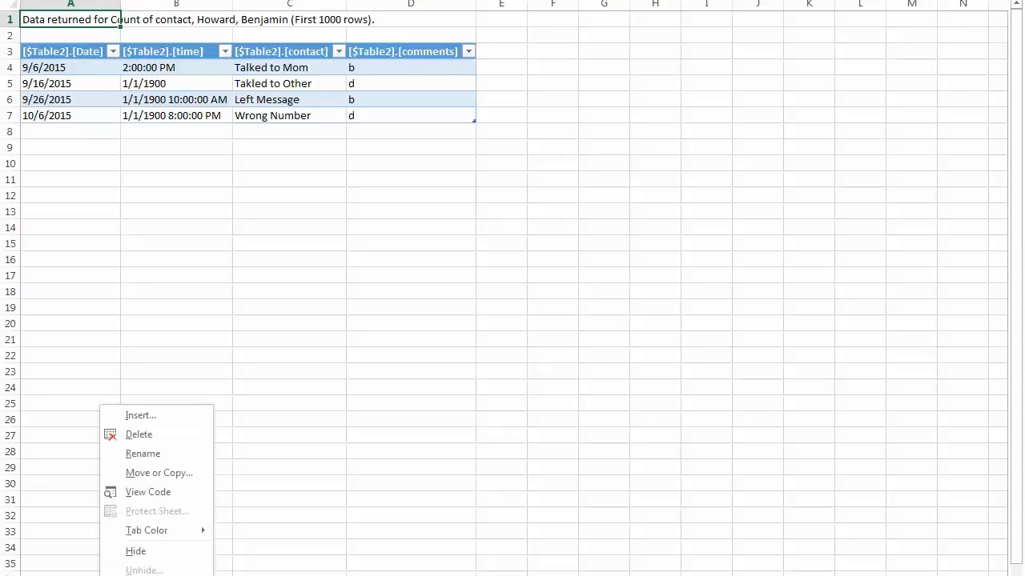
left_click(155, 435)
left_click(486, 284)
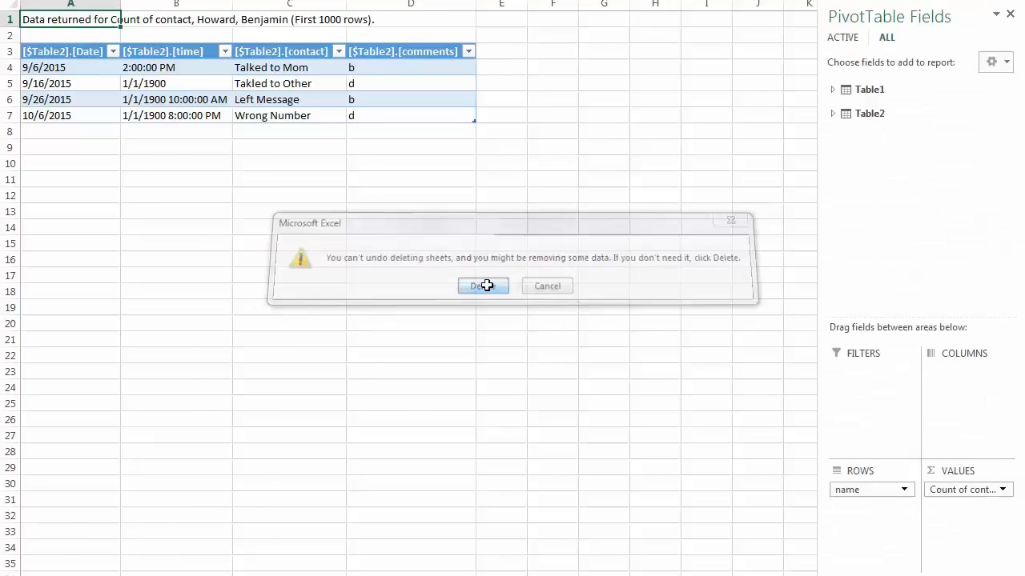